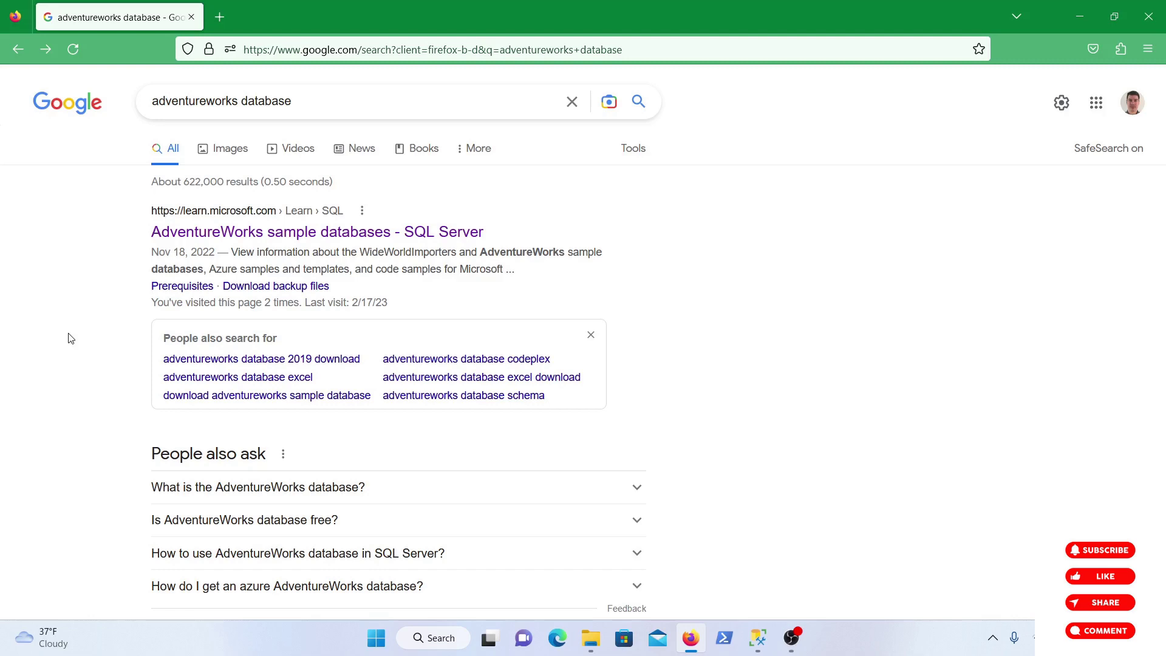
# - Open Microsoft's AdventureWorks sample databases article from the search results and download the OLTP backup AdventureWorks2019.bak
pyautogui.click(173, 236)
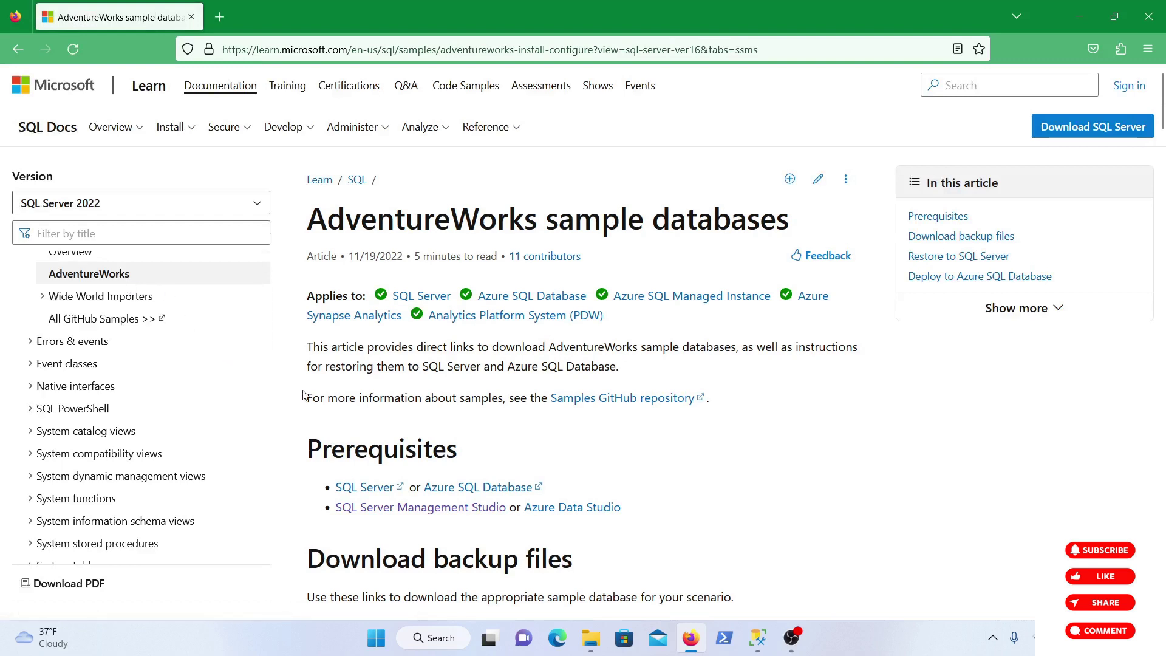
pyautogui.scroll(-2, 303, 395)
pyautogui.scroll(-2, 303, 395)
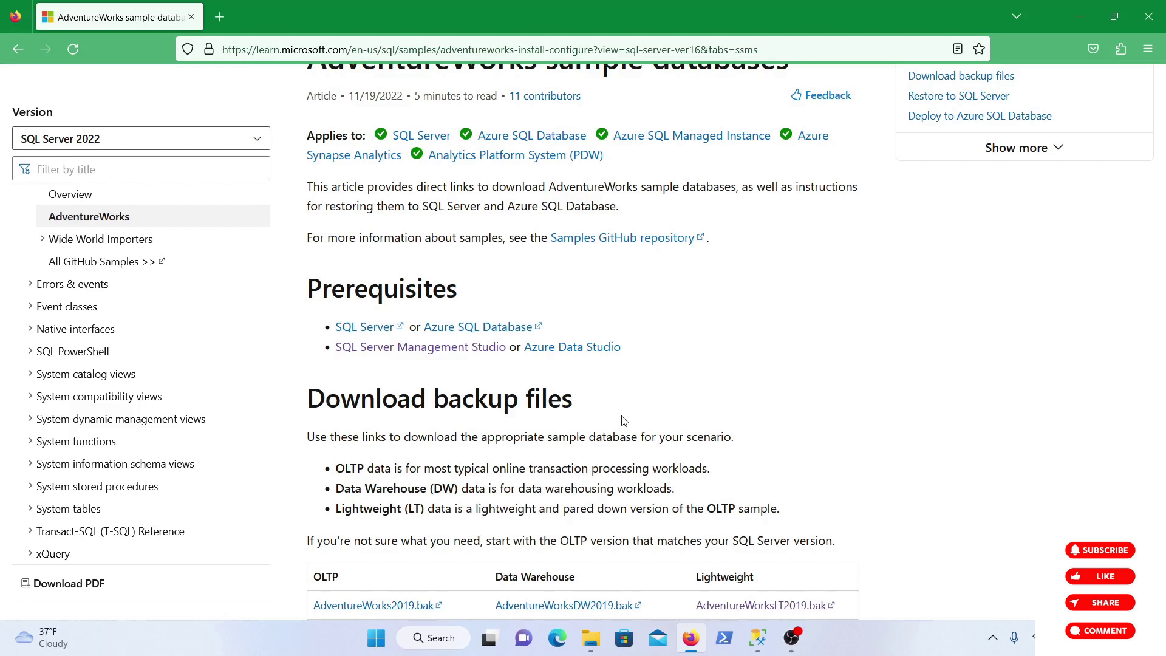
pyautogui.scroll(-3, 624, 420)
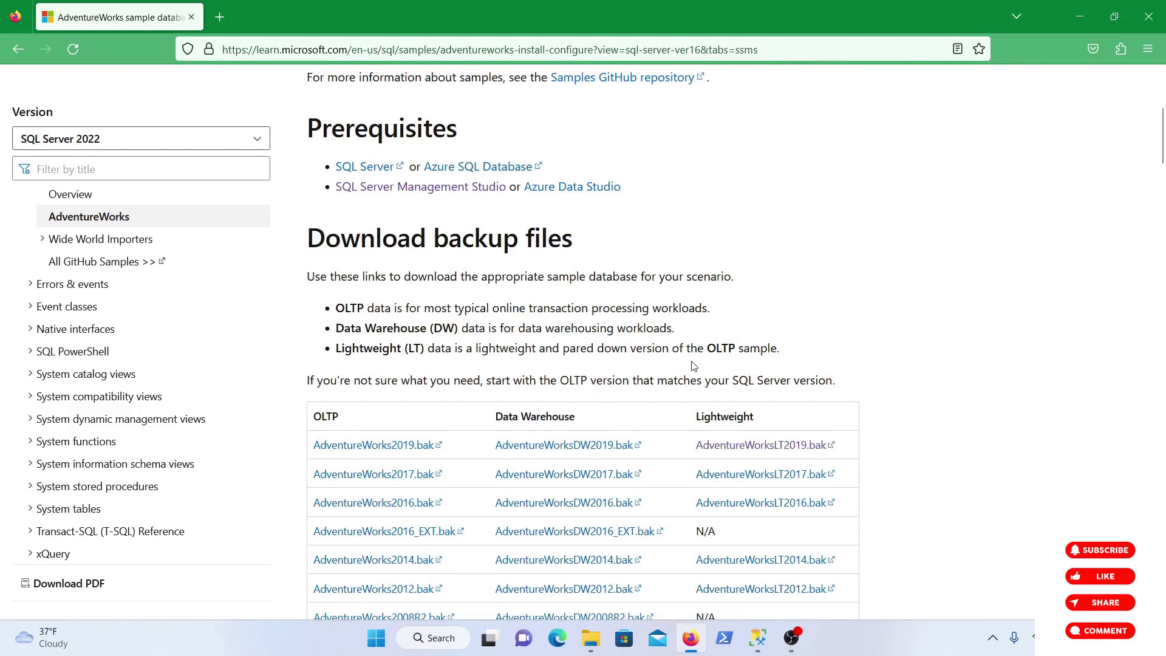
pyautogui.scroll(-2, 828, 352)
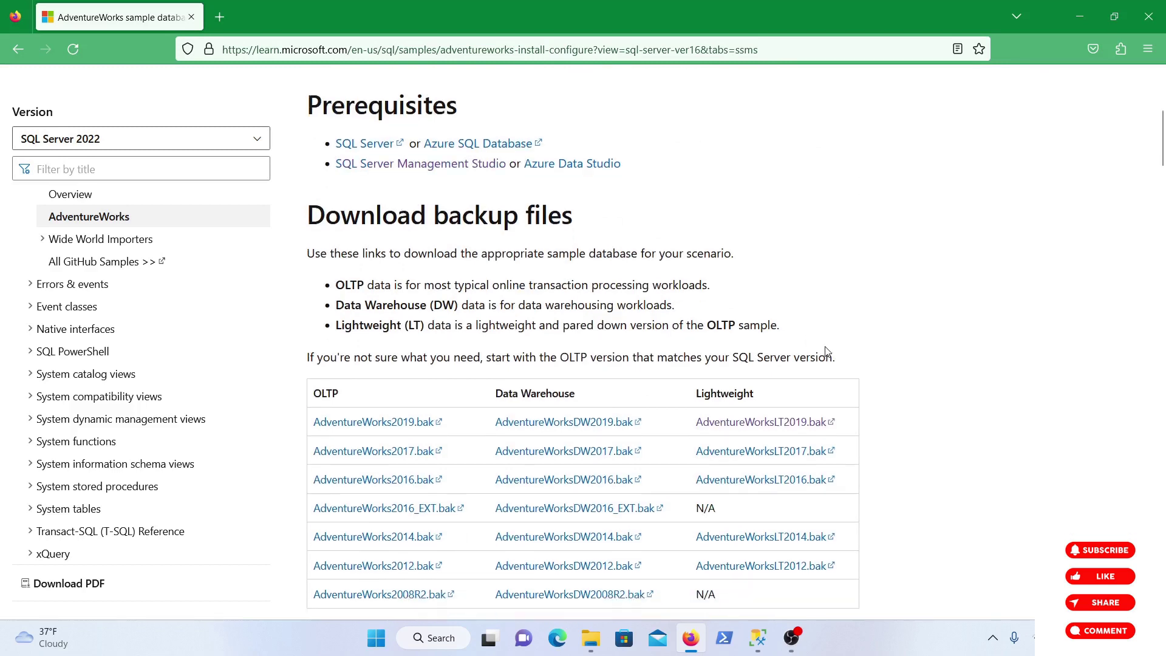
pyautogui.scroll(2, 874, 346)
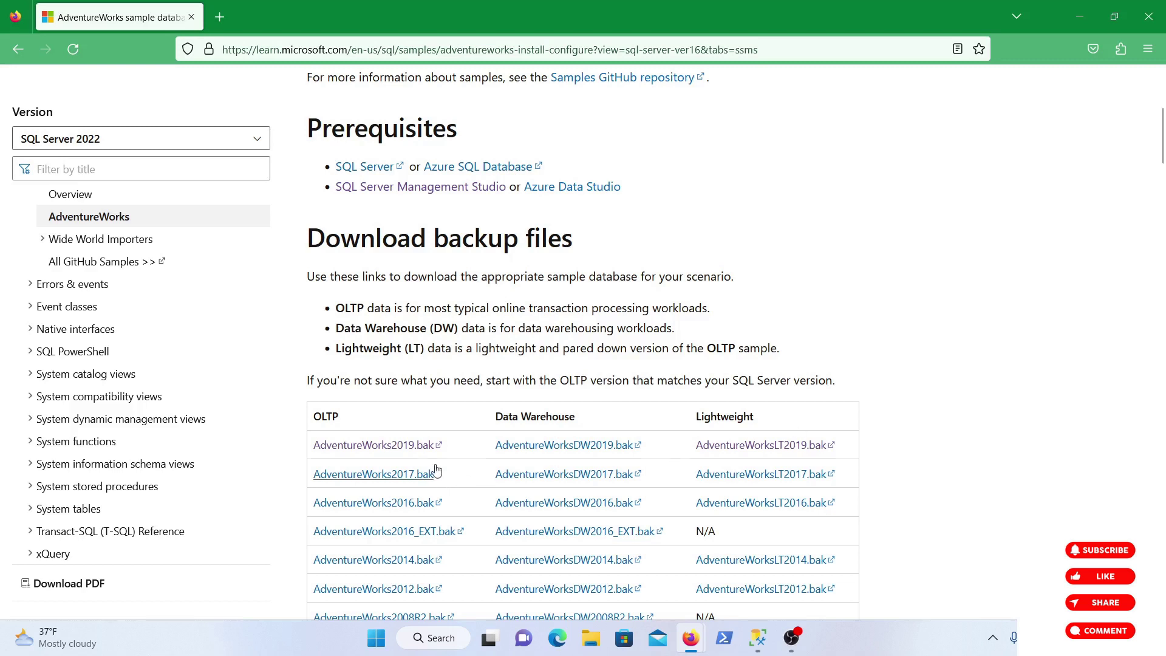
pyautogui.click(419, 453)
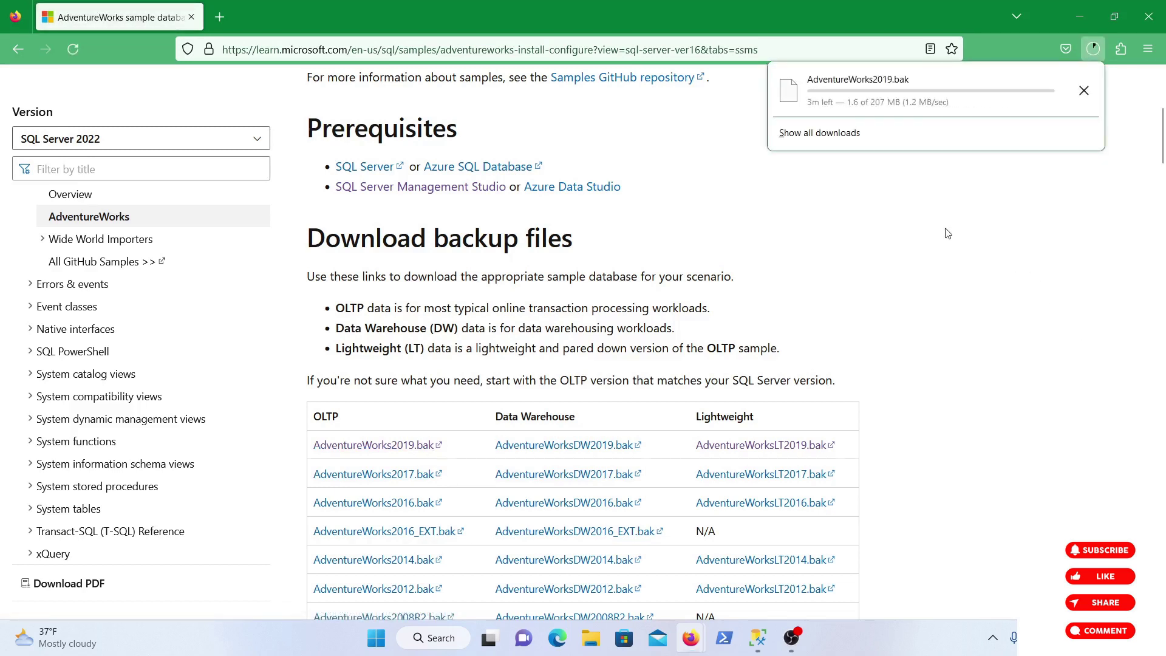
# - Review the article's Restore to SQL Server instructions, covering both the SSMS and Transact-SQL methods
pyautogui.scroll(-2, 913, 260)
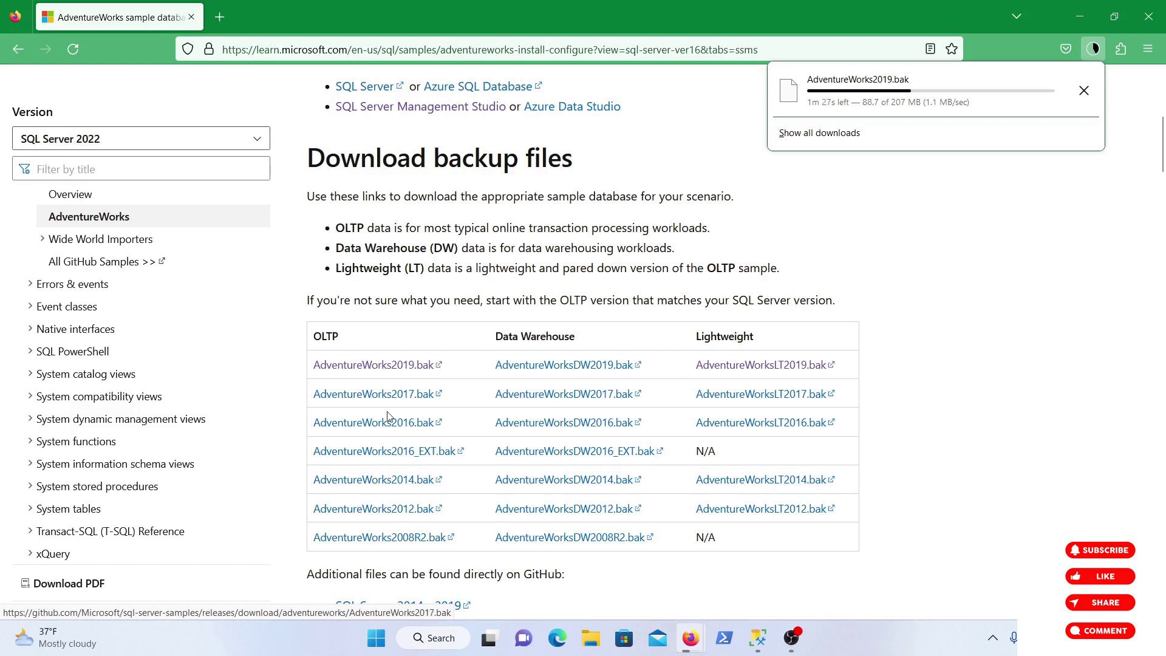
pyautogui.scroll(-4, 952, 346)
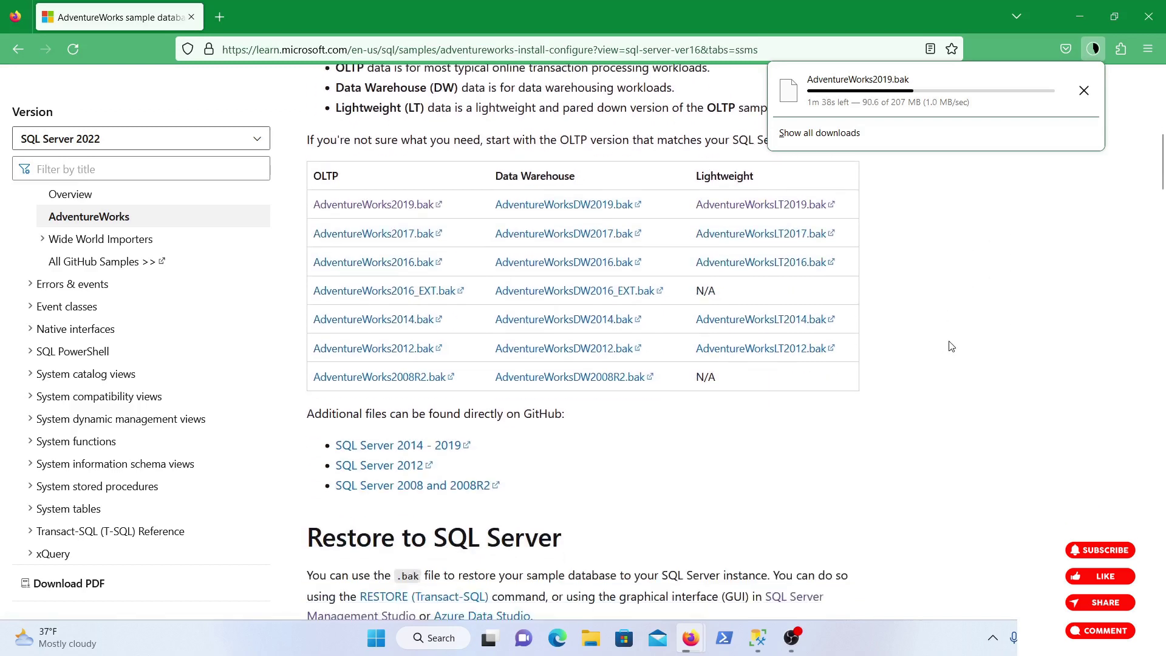
pyautogui.scroll(-4, 951, 346)
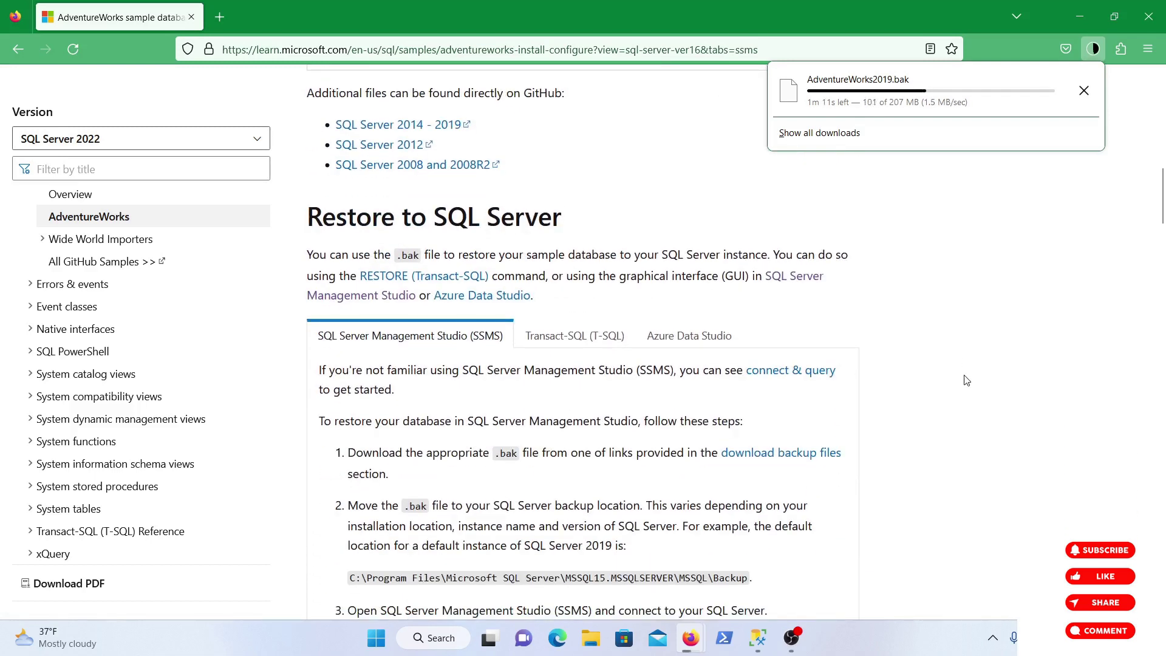
pyautogui.scroll(-1, 967, 380)
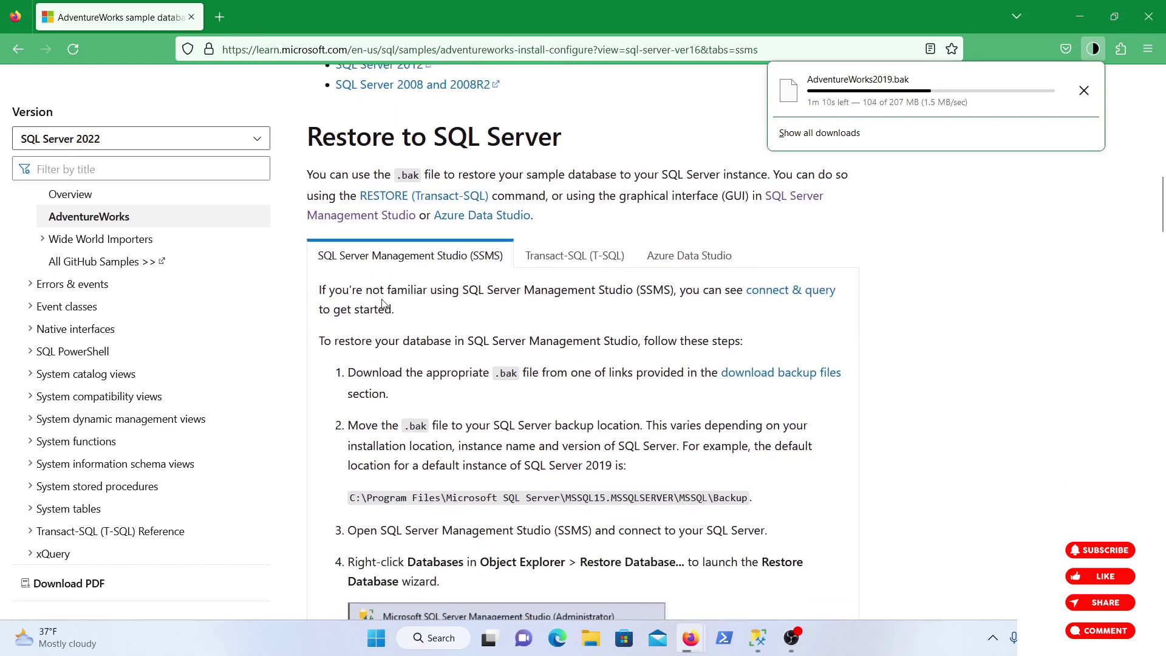
pyautogui.click(568, 256)
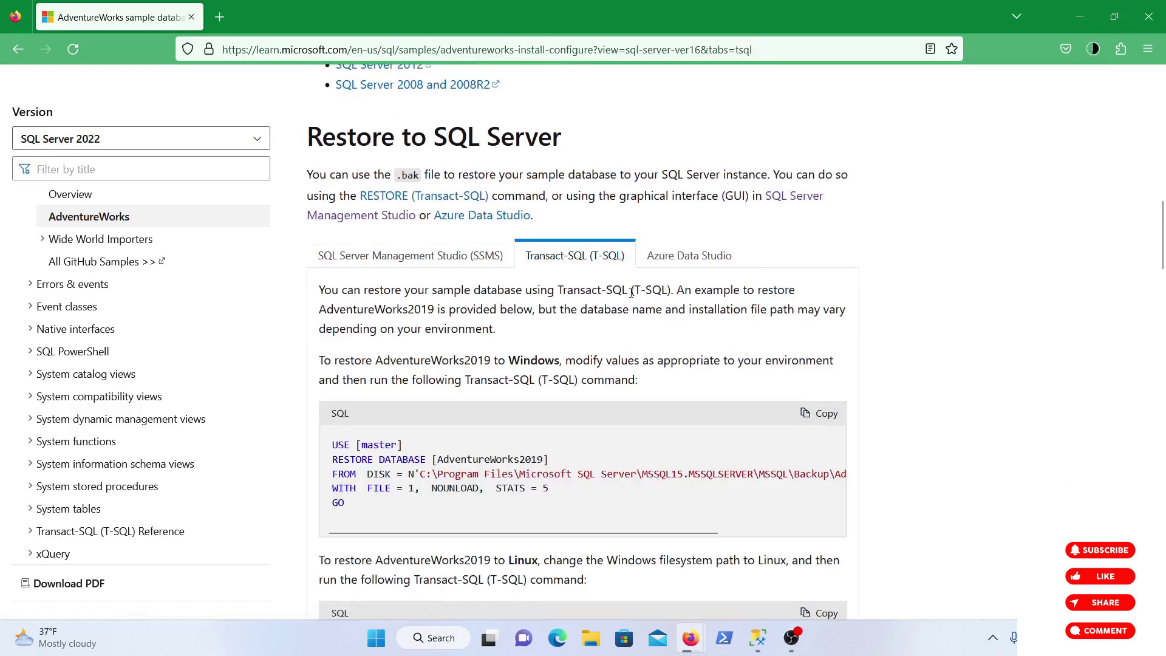
pyautogui.scroll(-1, 606, 324)
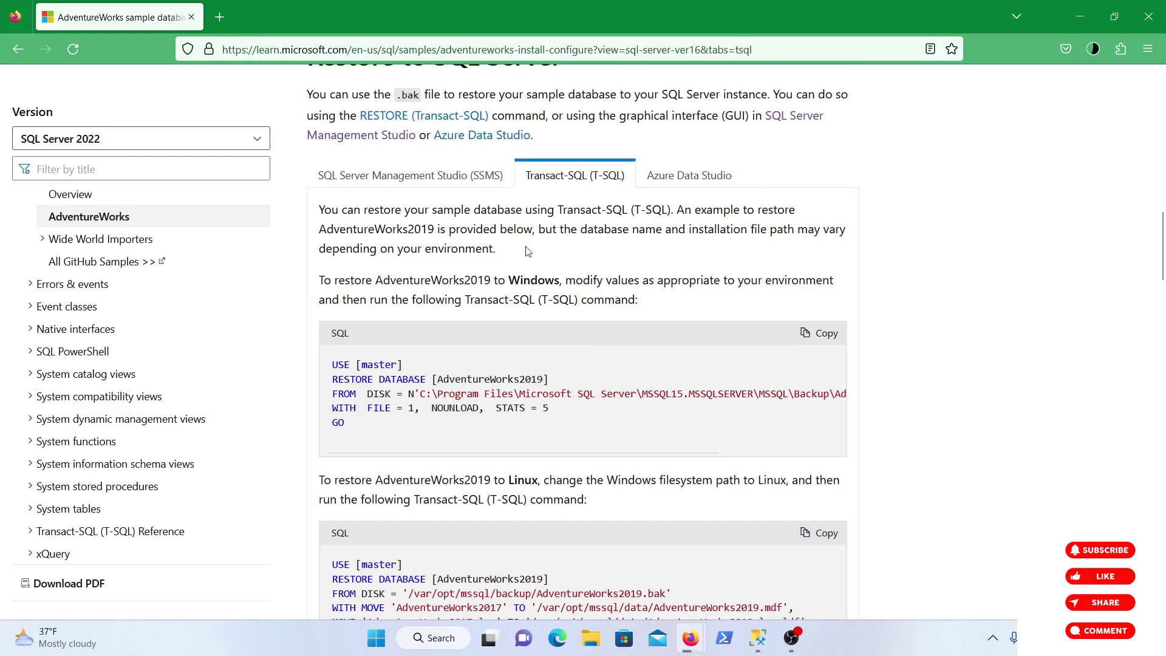
pyautogui.click(450, 182)
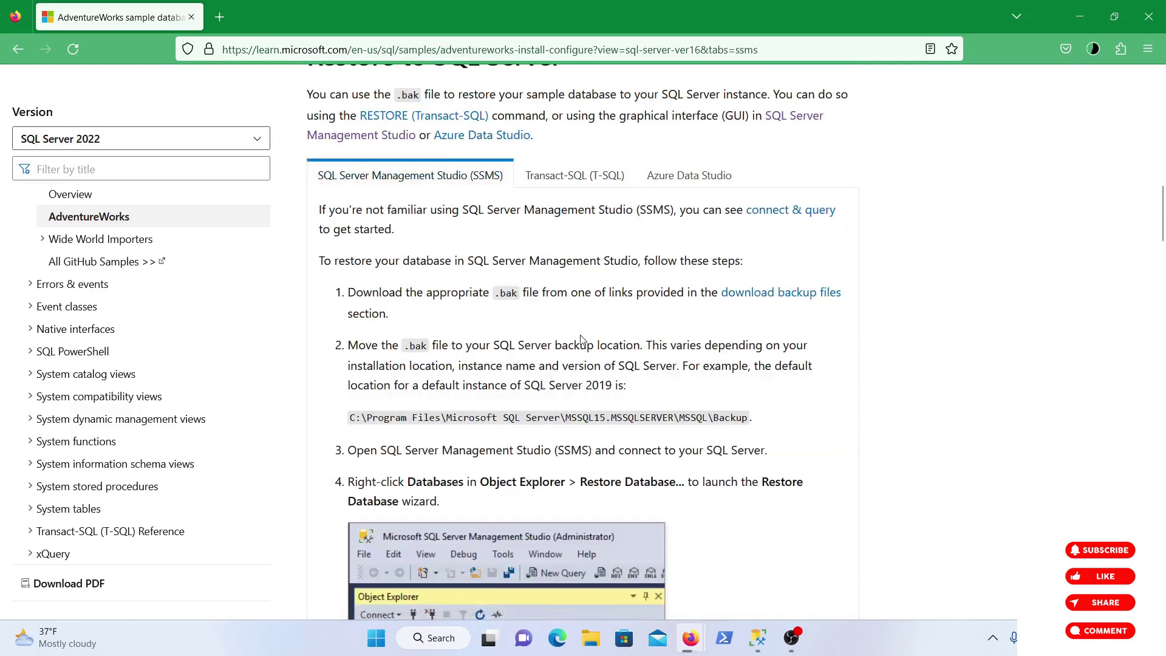
pyautogui.scroll(-1, 584, 338)
pyautogui.scroll(2, 590, 335)
pyautogui.scroll(15, 592, 332)
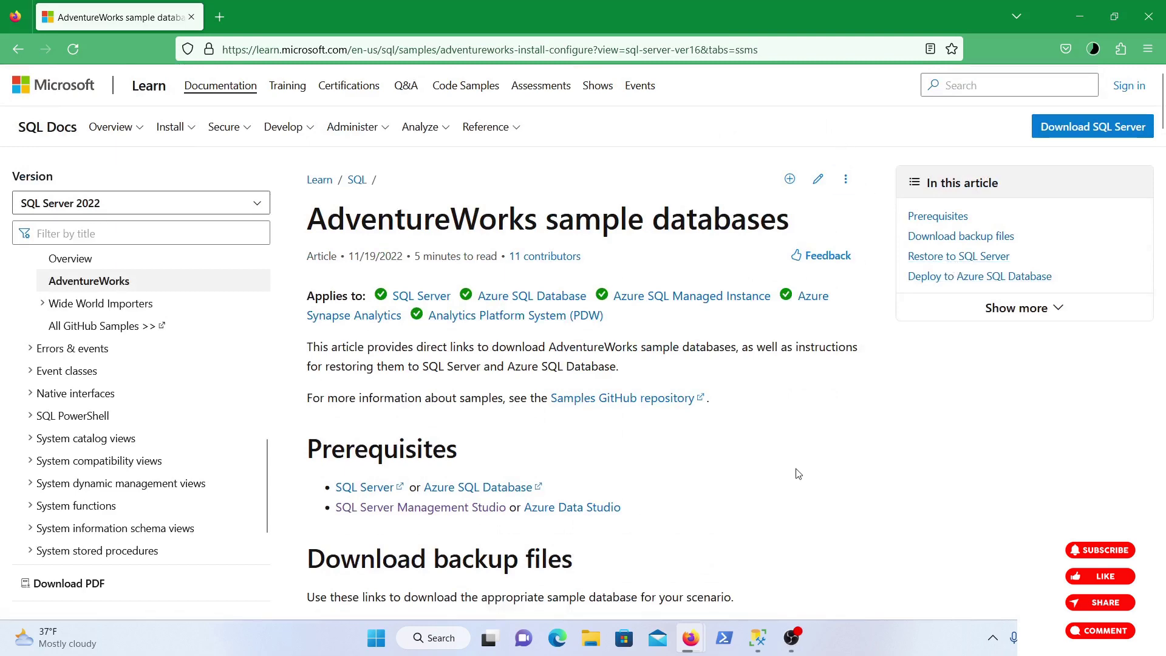
# - Switch to SQL Server Management Studio and start a database restore on the local server with Device as the source
pyautogui.click(758, 646)
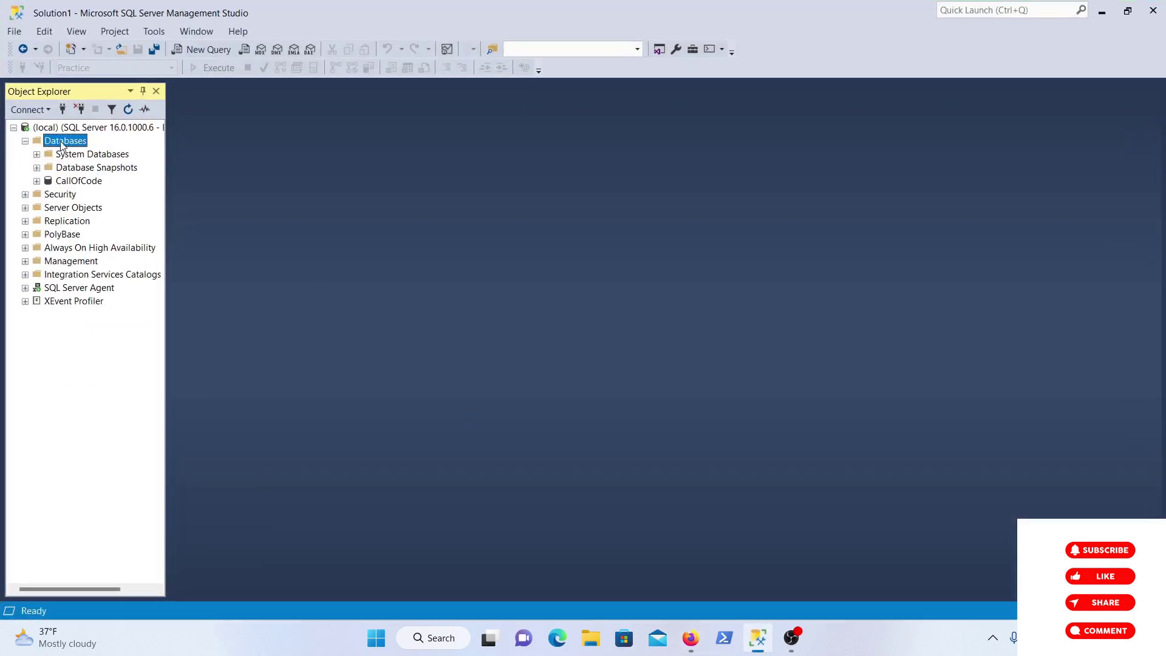
pyautogui.rightClick(62, 144)
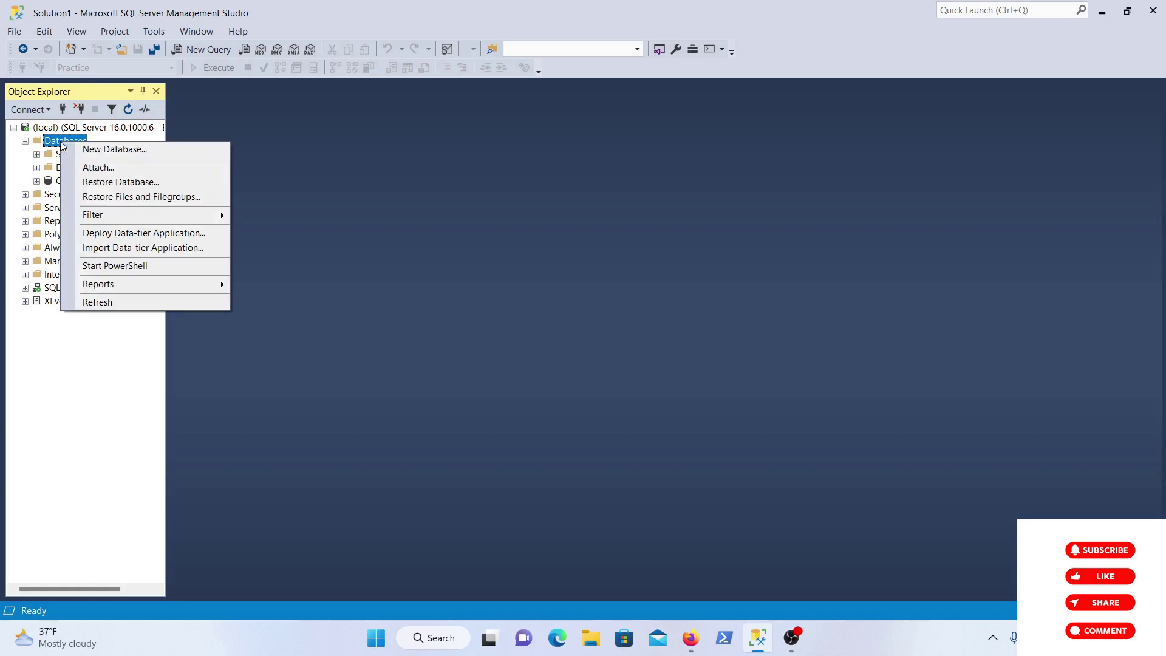
pyautogui.click(98, 185)
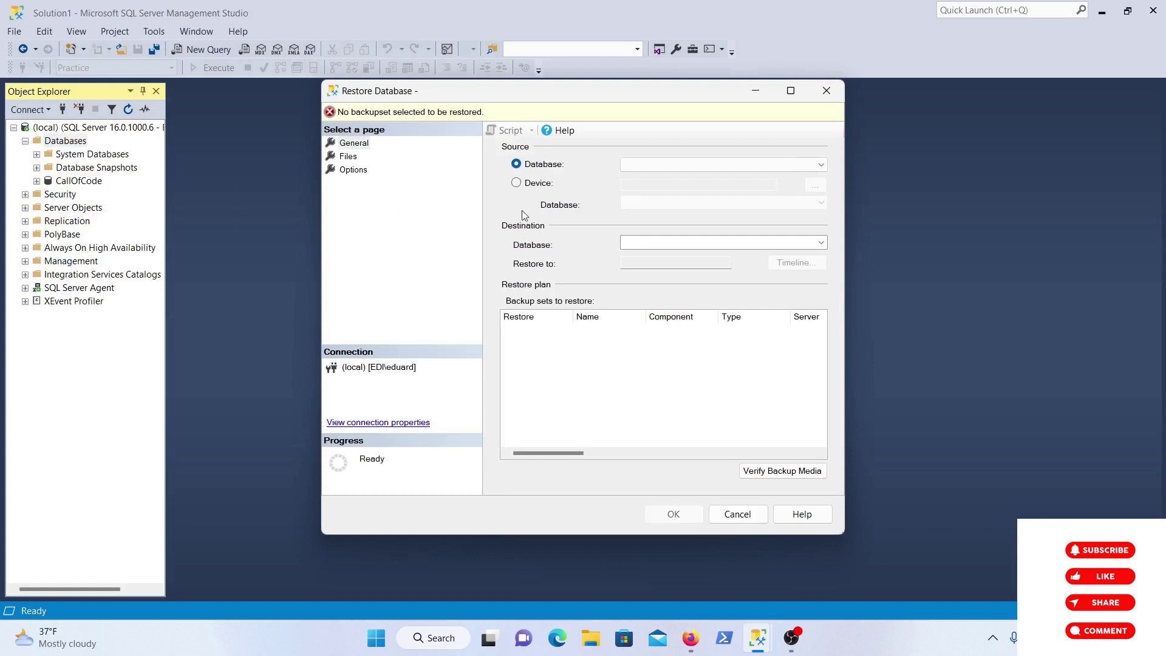
pyautogui.click(517, 183)
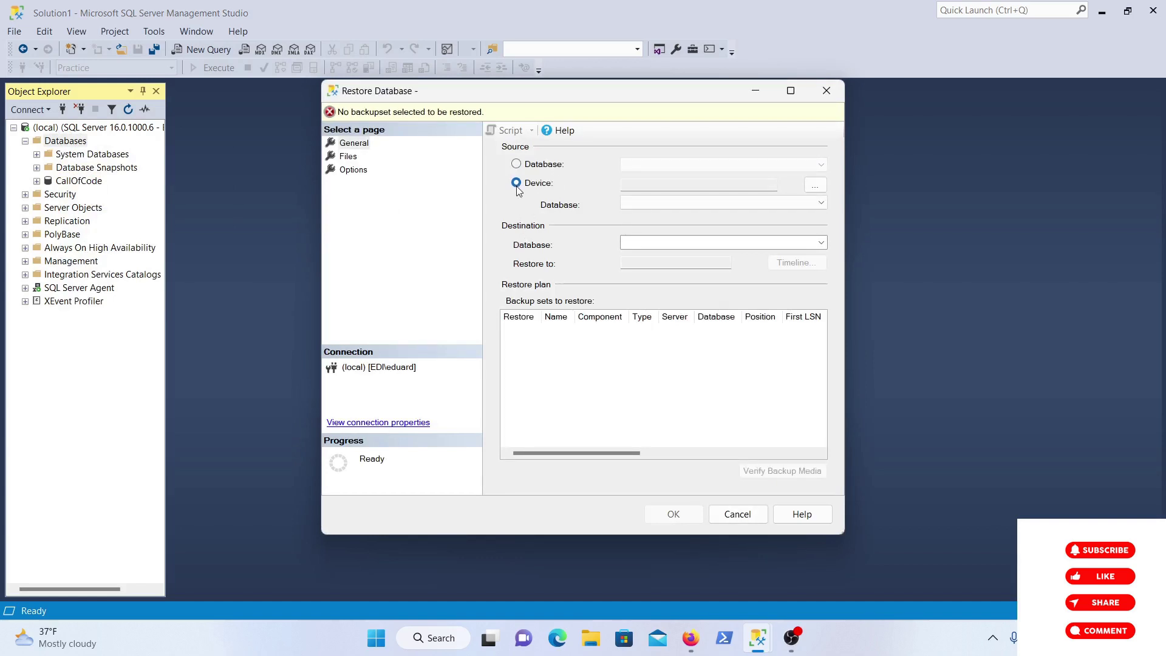
# - Add AdventureWorks2019.bak from C:\ws\downloads as the backup media for the restore
pyautogui.click(816, 186)
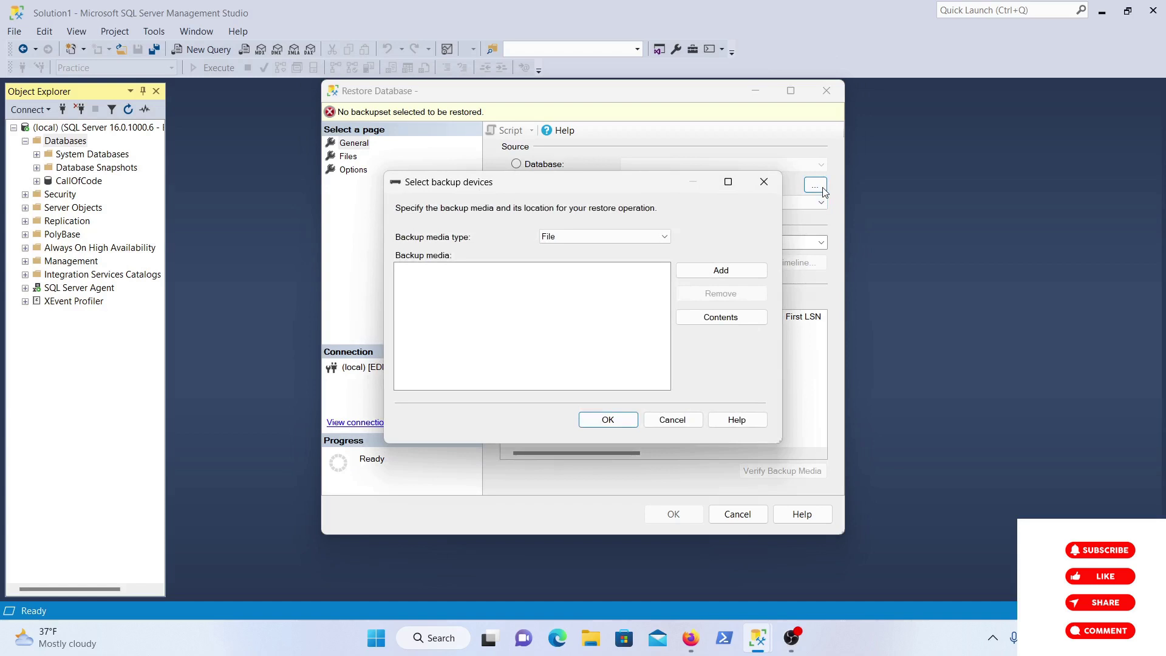
pyautogui.click(731, 271)
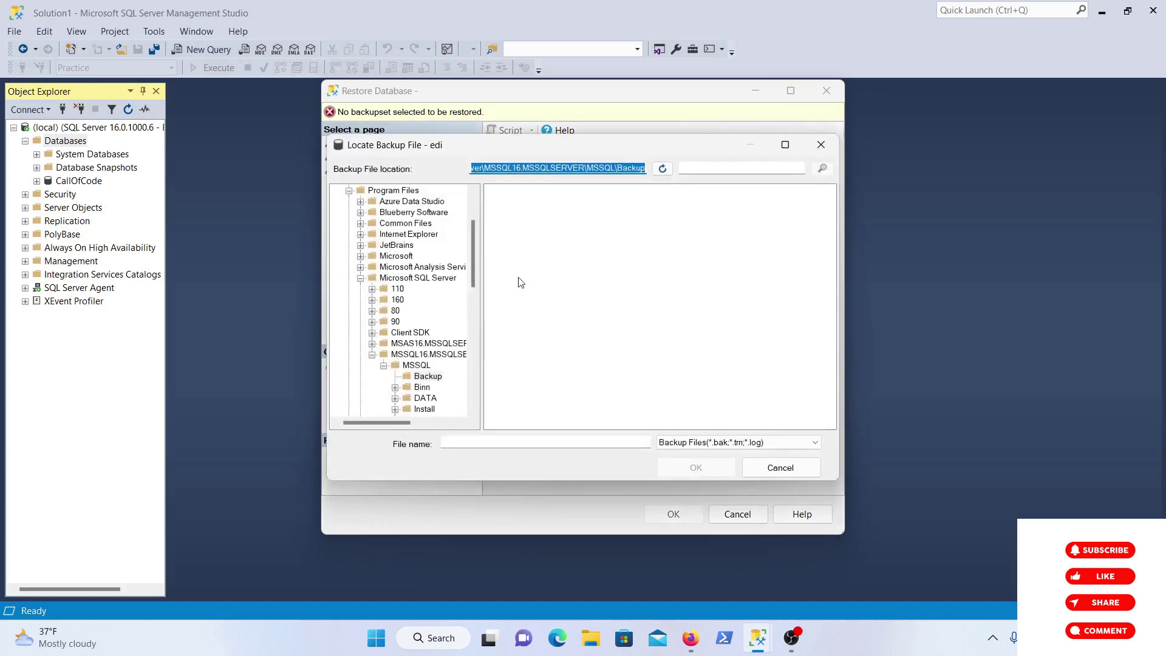
pyautogui.click(360, 278)
pyautogui.click(349, 191)
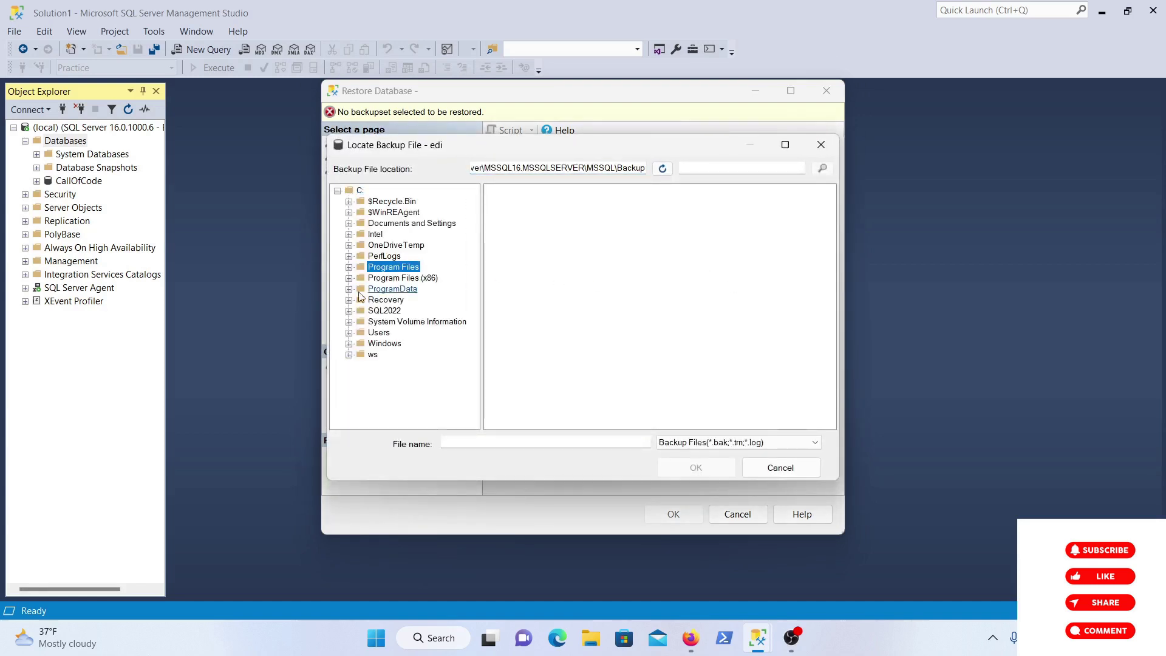
pyautogui.click(372, 356)
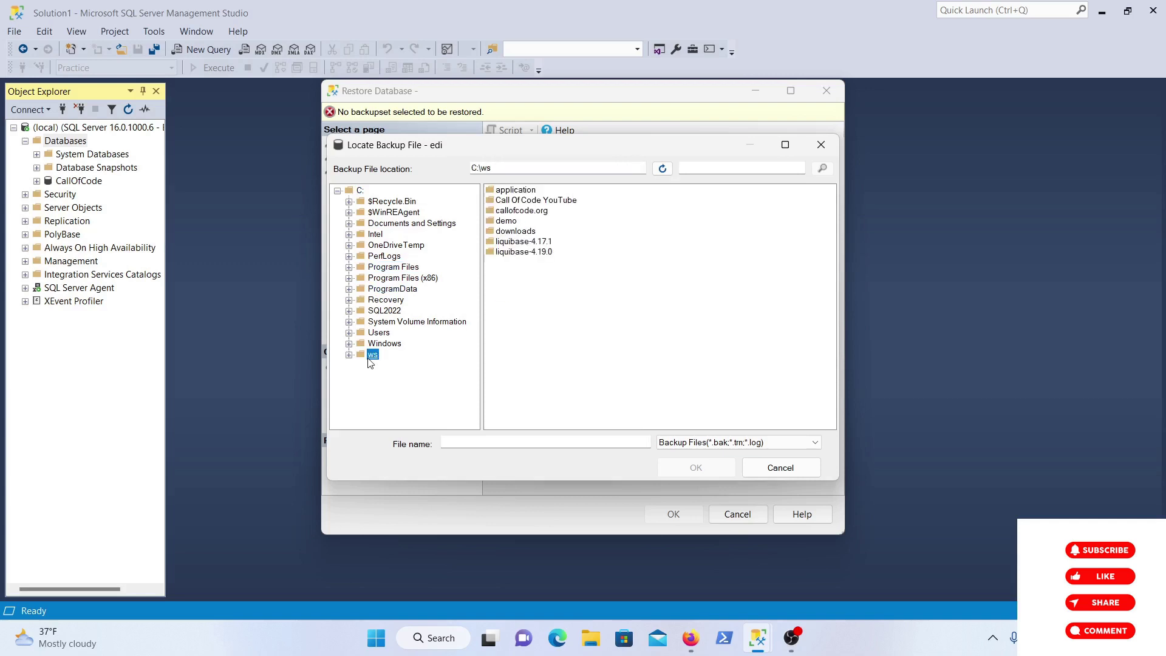
pyautogui.doubleClick(508, 232)
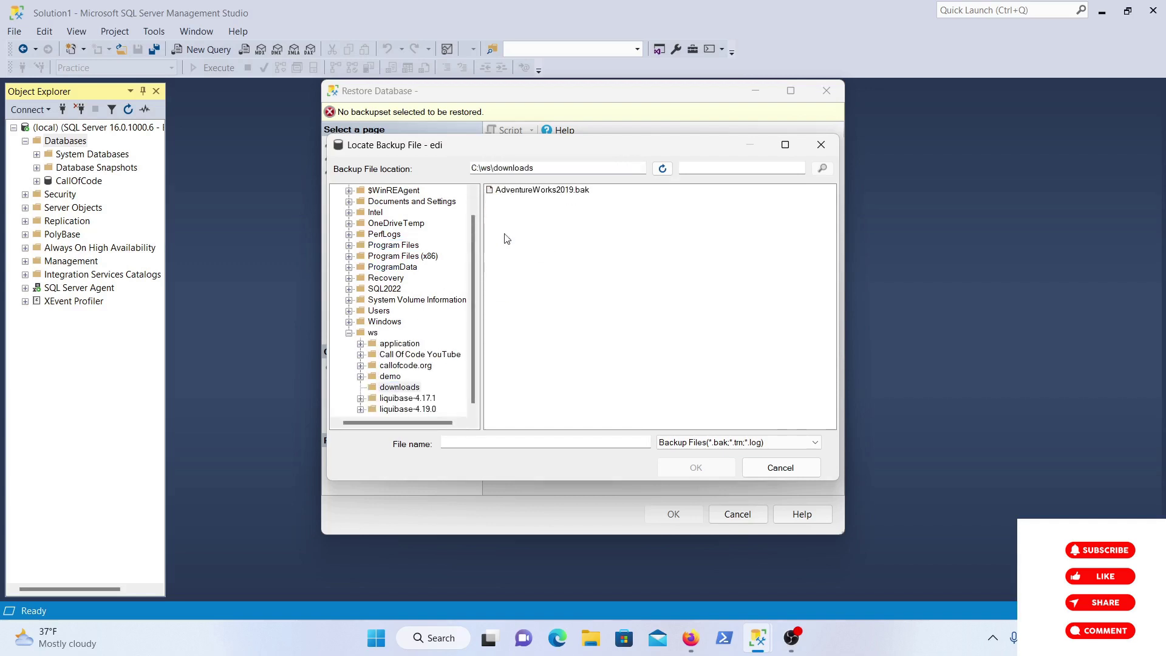
pyautogui.click(519, 192)
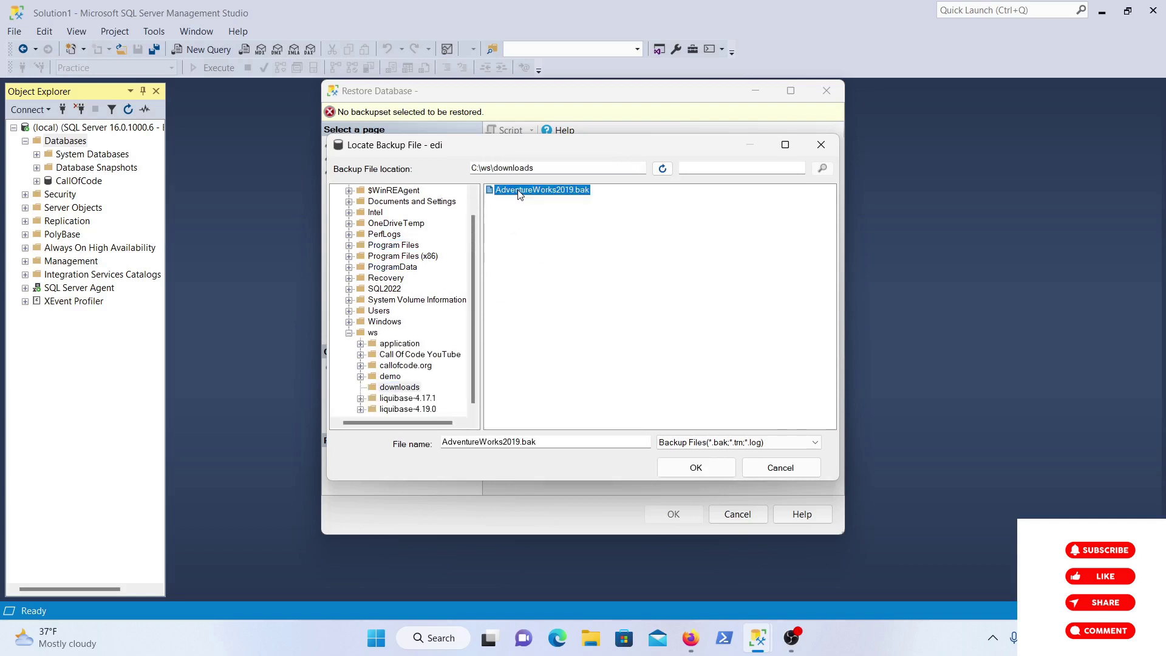
pyautogui.click(719, 465)
pyautogui.click(621, 420)
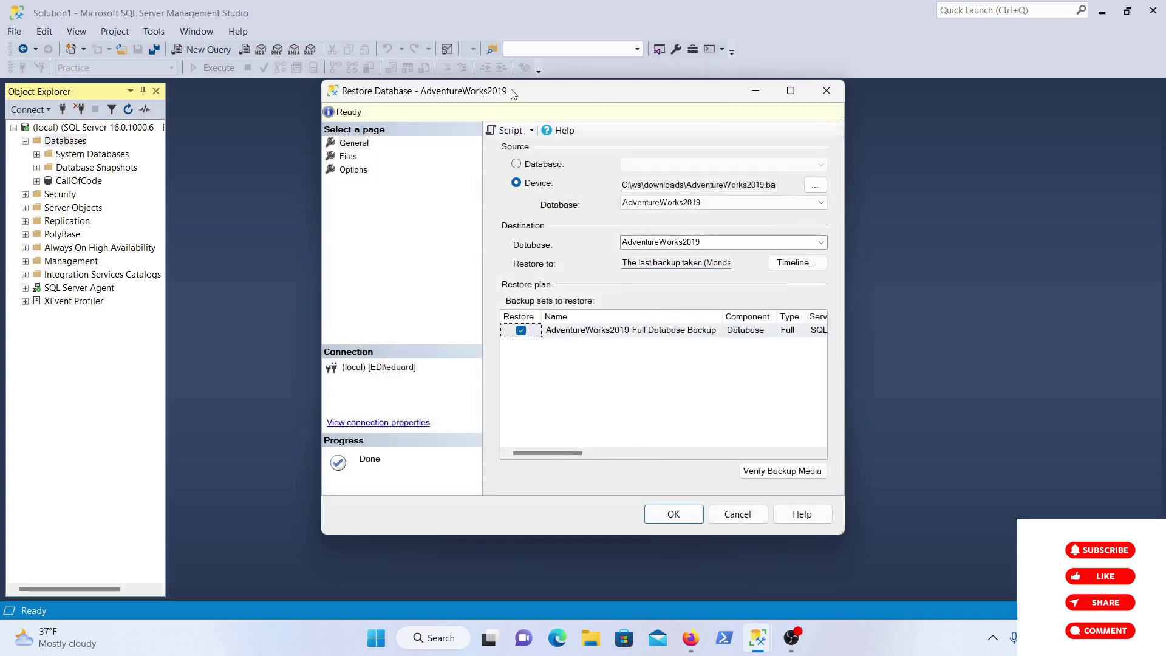
# - Set the destination database name to Practice and run the restore
pyautogui.moveTo(515, 93); pyautogui.dragTo(436, 94)
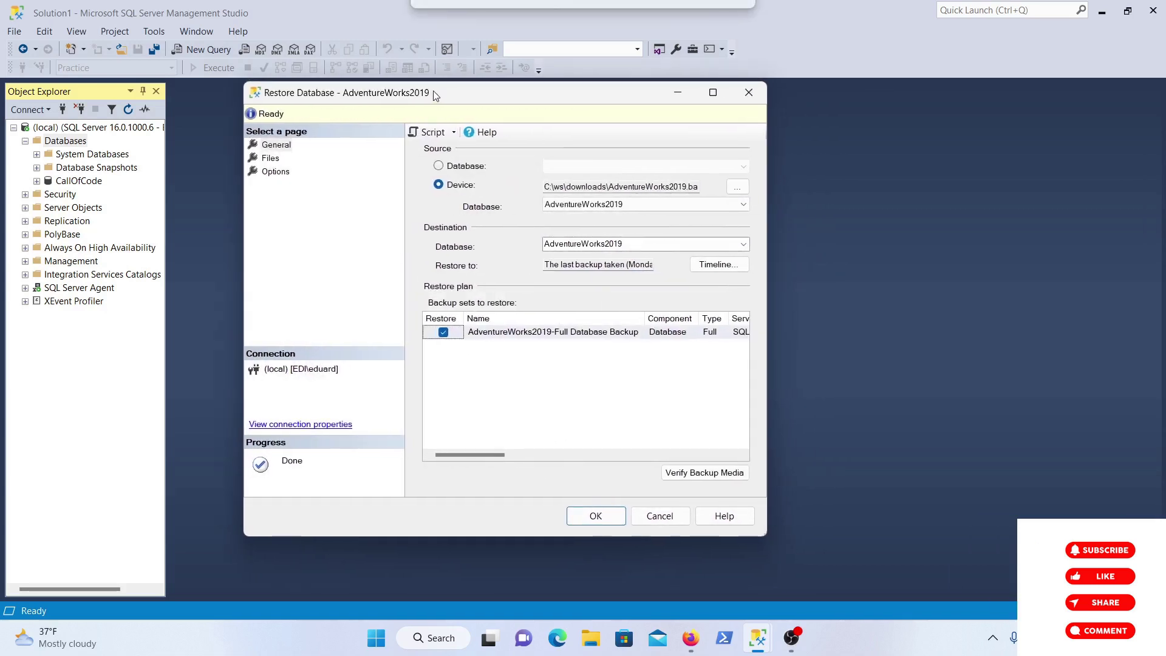
pyautogui.click(646, 245)
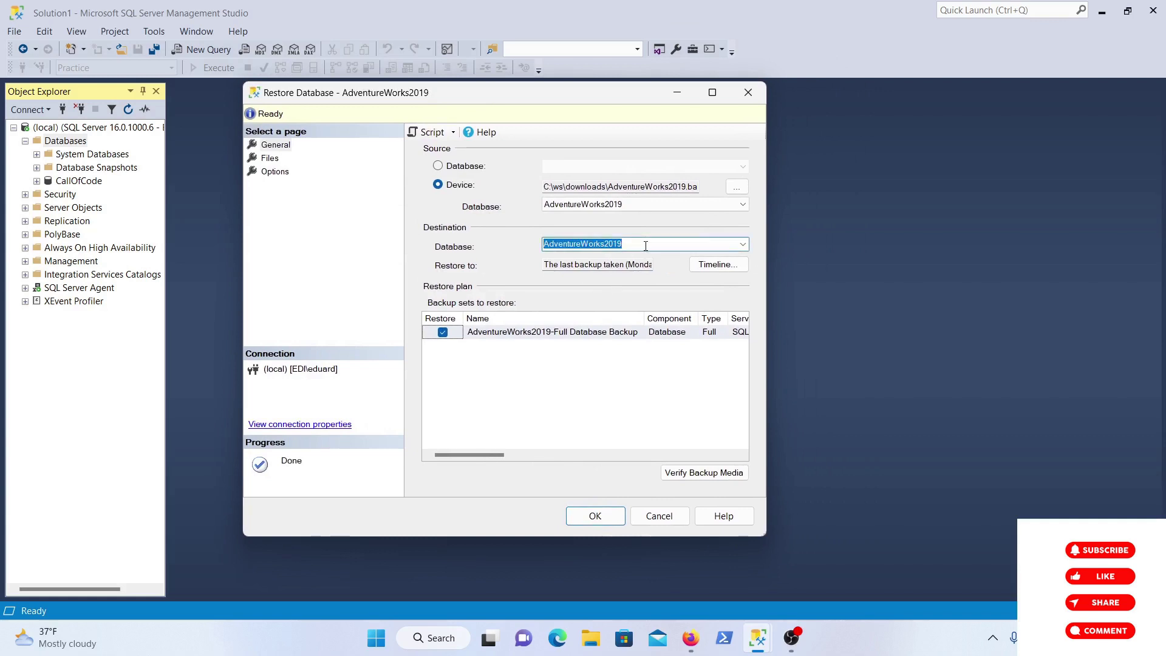
pyautogui.write('Practice')
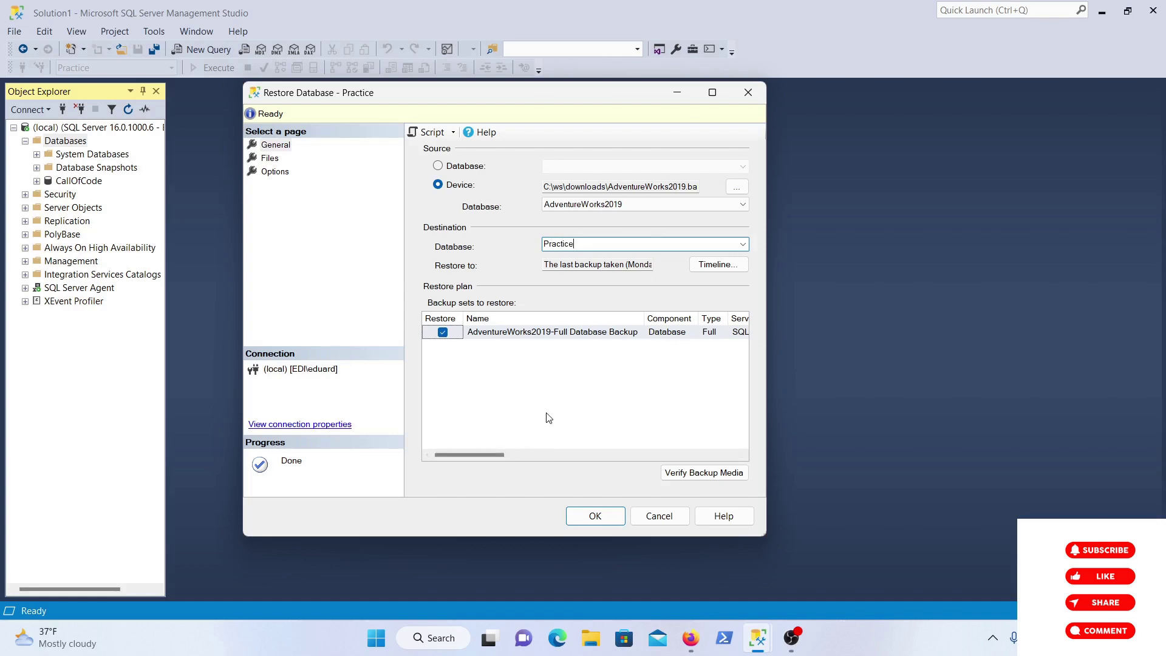
pyautogui.moveTo(494, 453)
pyautogui.mouseDown()
pyautogui.moveTo(559, 450)
pyautogui.moveTo(512, 454)
pyautogui.mouseUp()
pyautogui.click(596, 515)
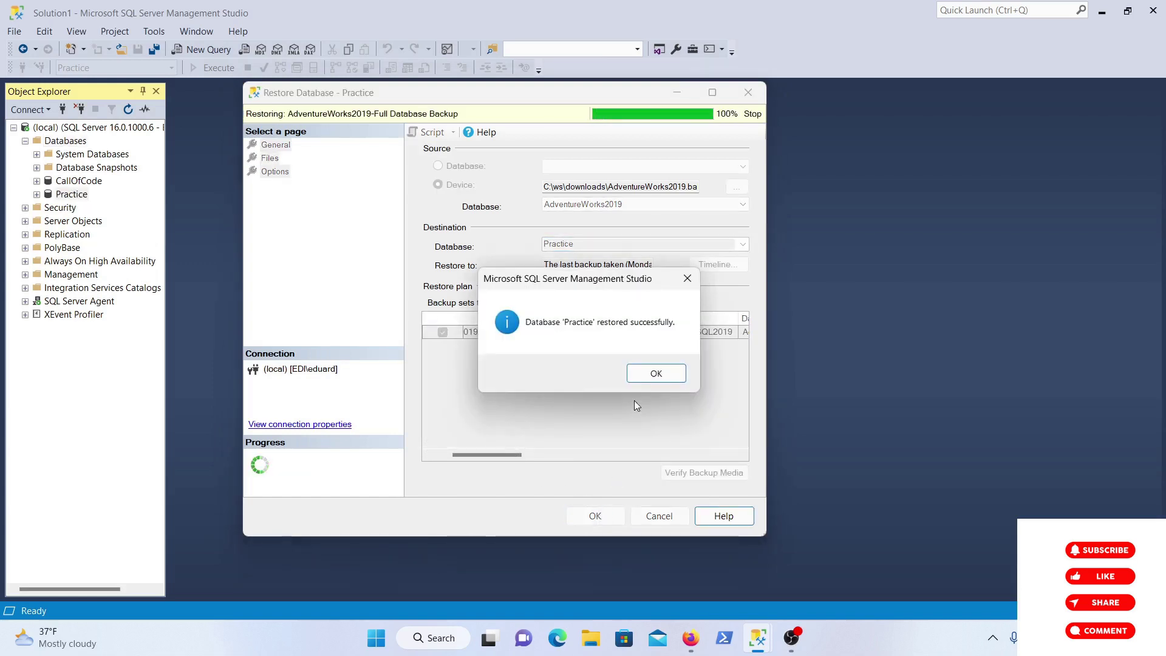
pyautogui.click(669, 373)
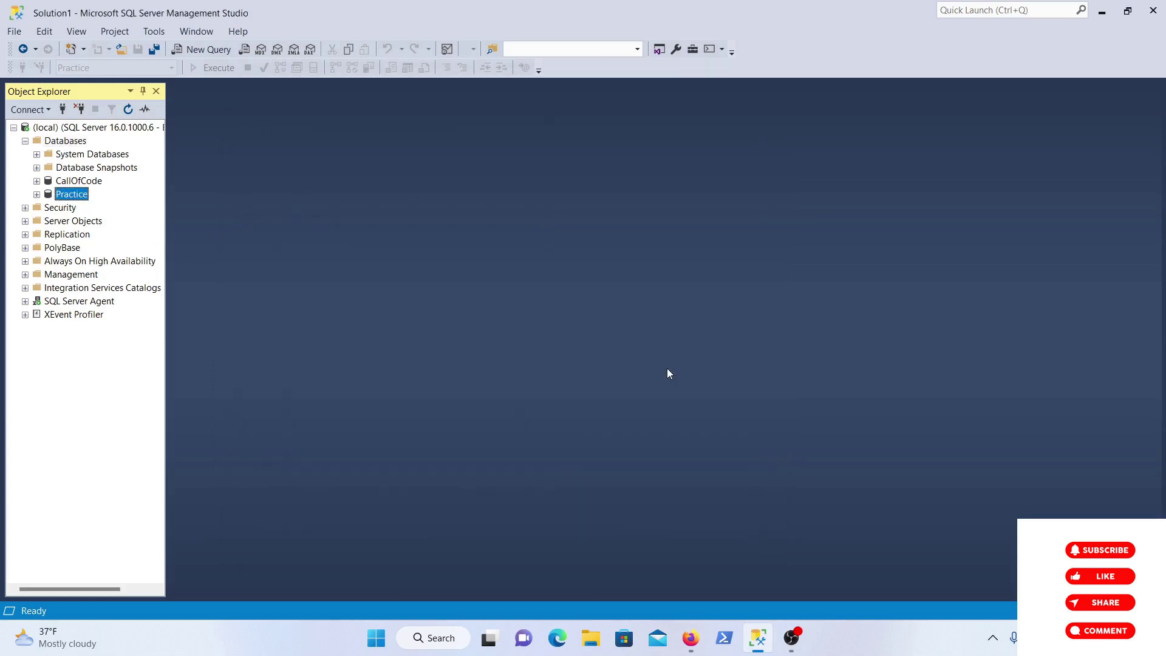
# - Expand the Practice database's tables in a widened Object Explorer and examine the full table names
pyautogui.doubleClick(67, 194)
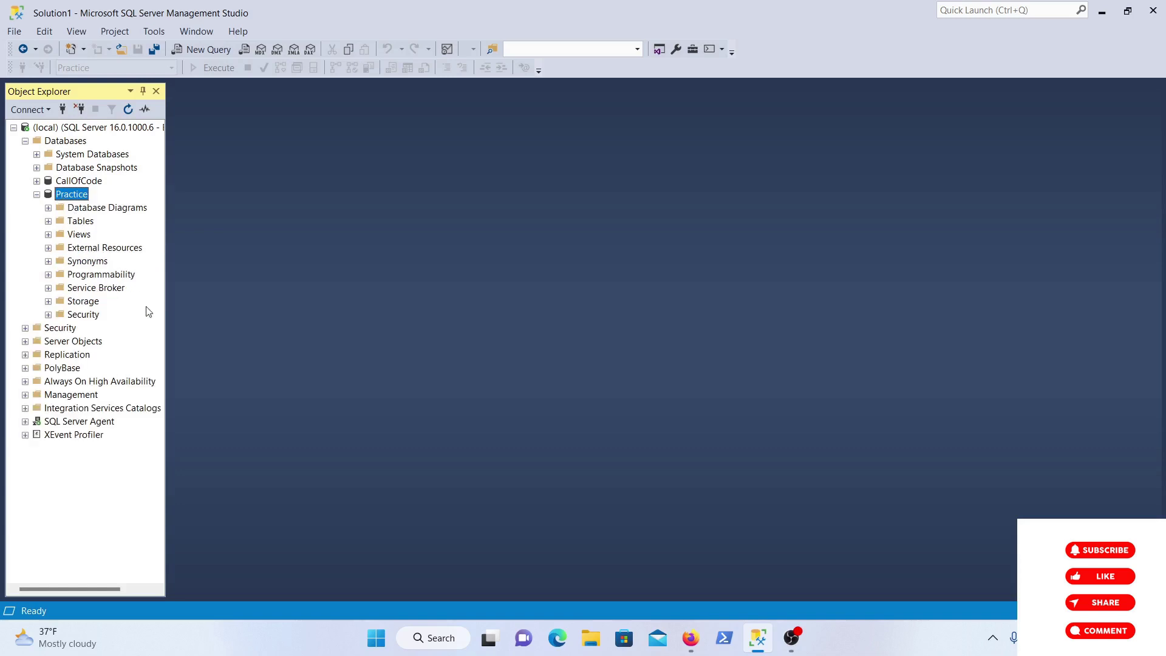
pyautogui.moveTo(165, 325); pyautogui.dragTo(202, 327)
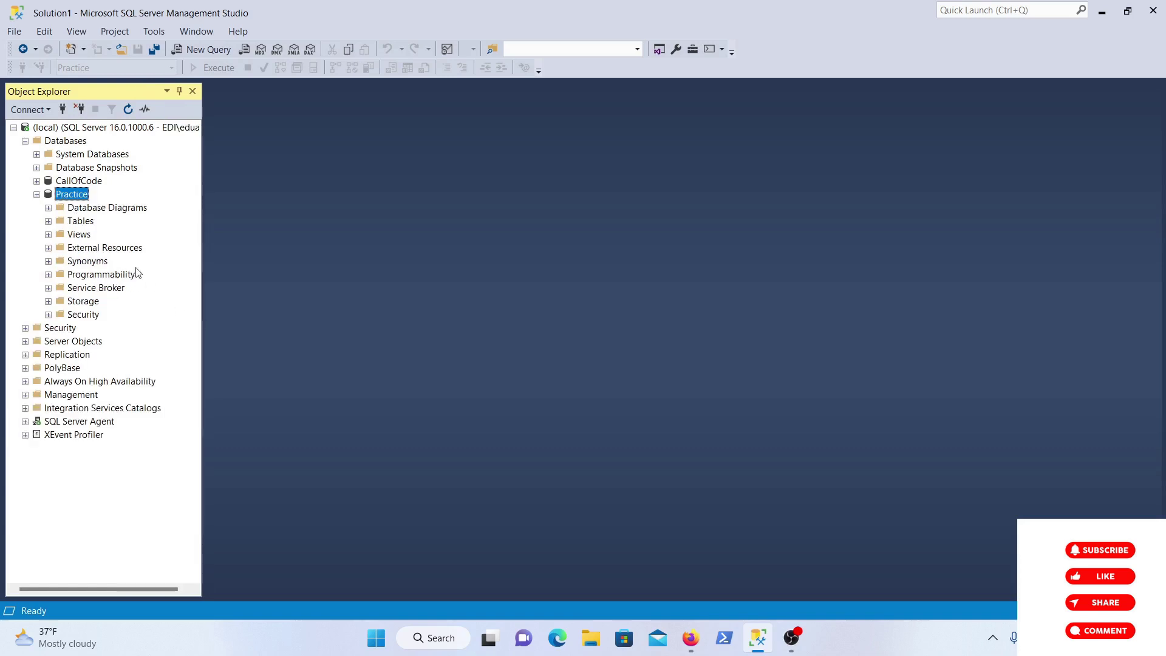
pyautogui.doubleClick(85, 221)
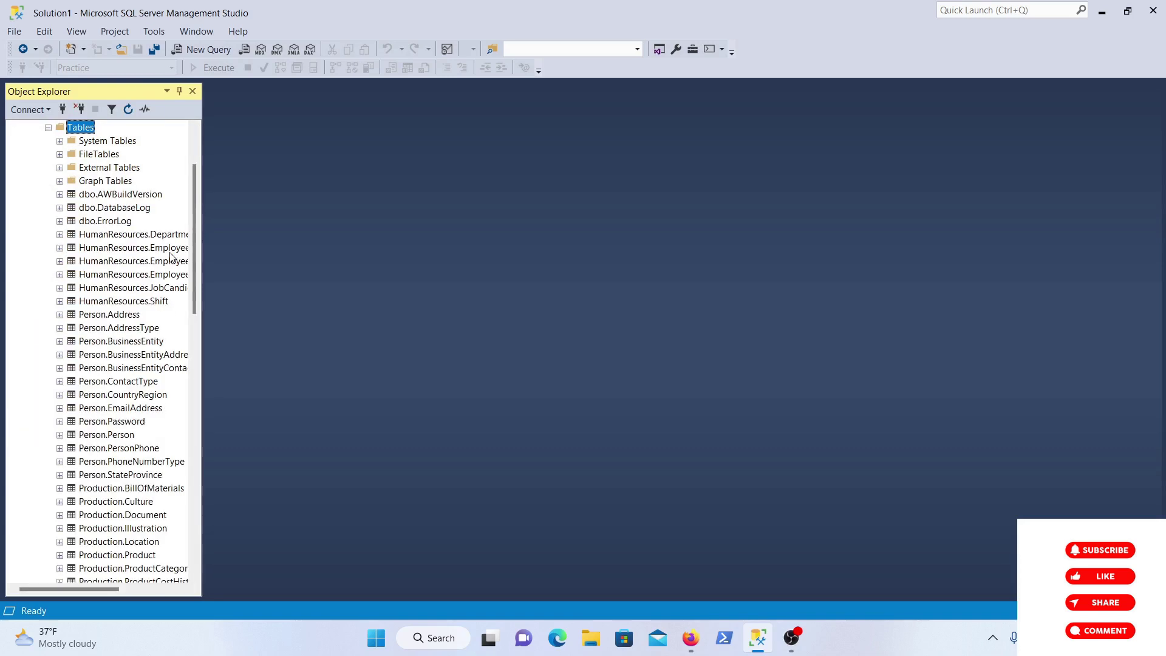
pyautogui.moveTo(201, 316); pyautogui.dragTo(298, 325)
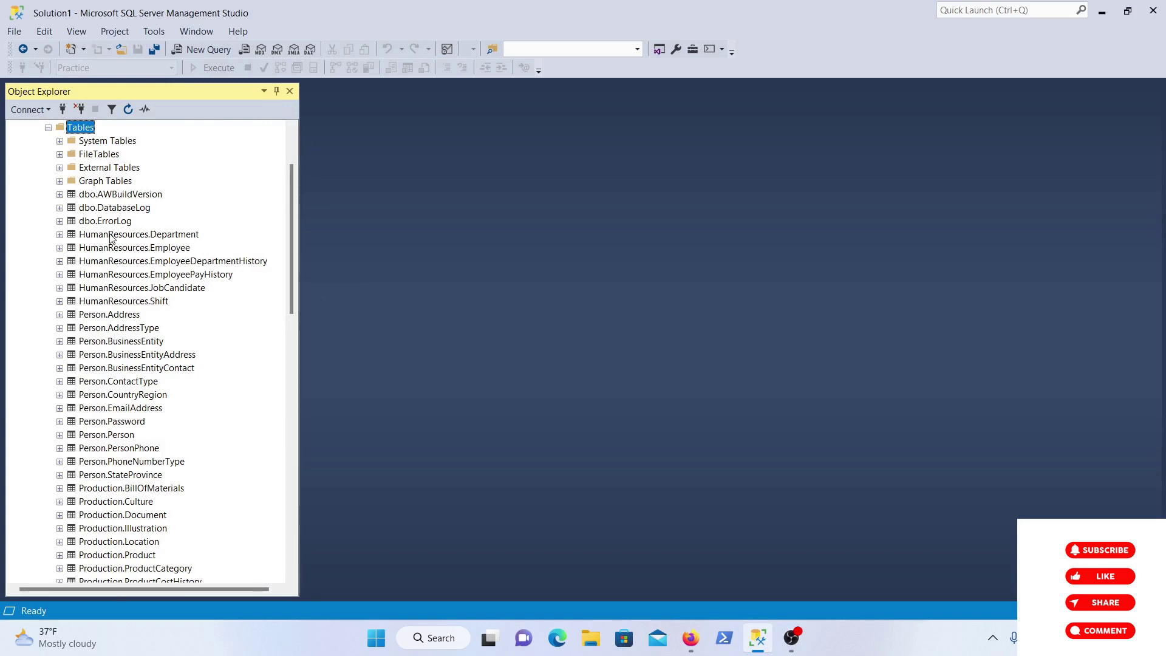
pyautogui.click(87, 223)
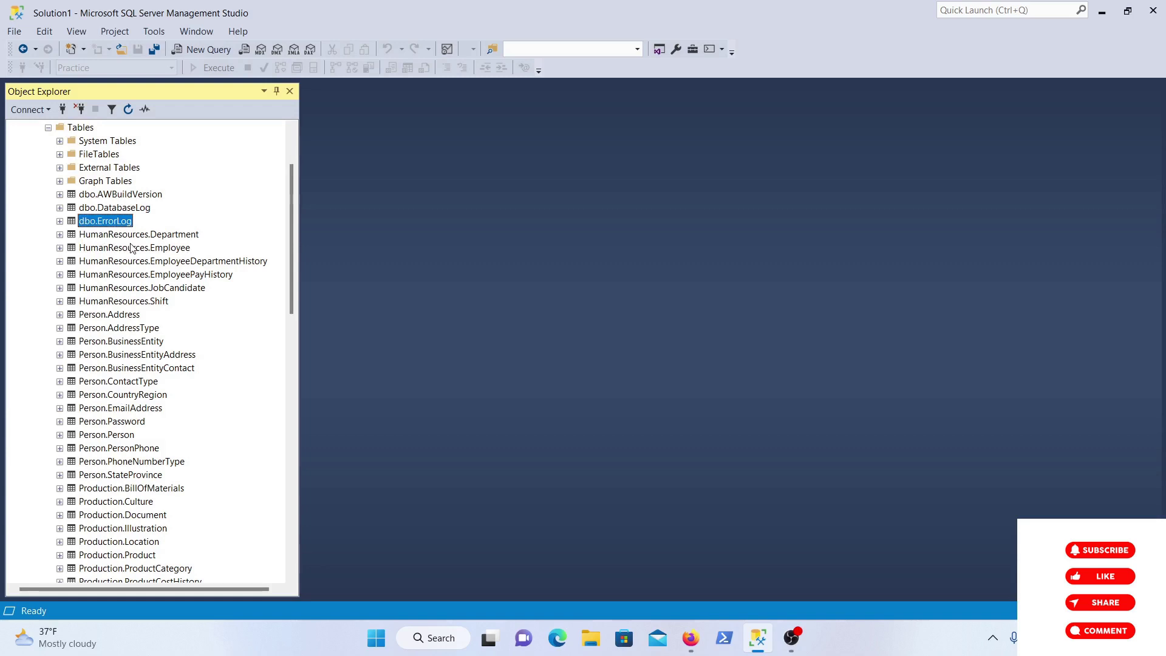
# - Look through the Practice database's table list, from the HumanResources and Person schemas through to the Sales schema
pyautogui.click(108, 235)
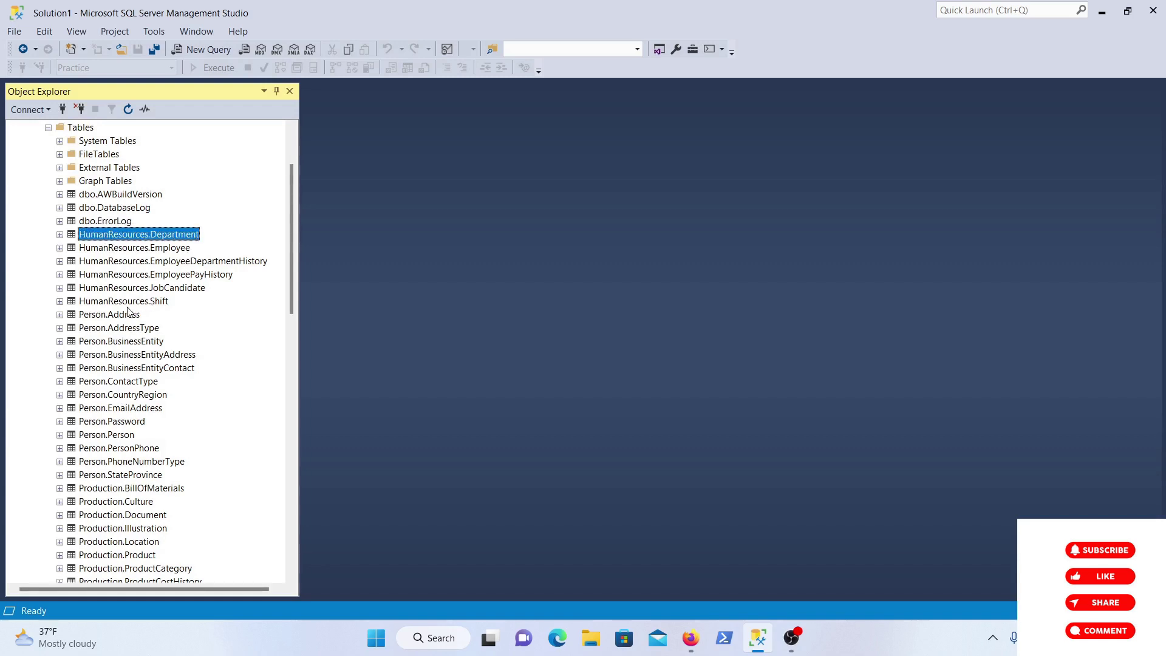
pyautogui.click(120, 328)
pyautogui.scroll(-3, 124, 346)
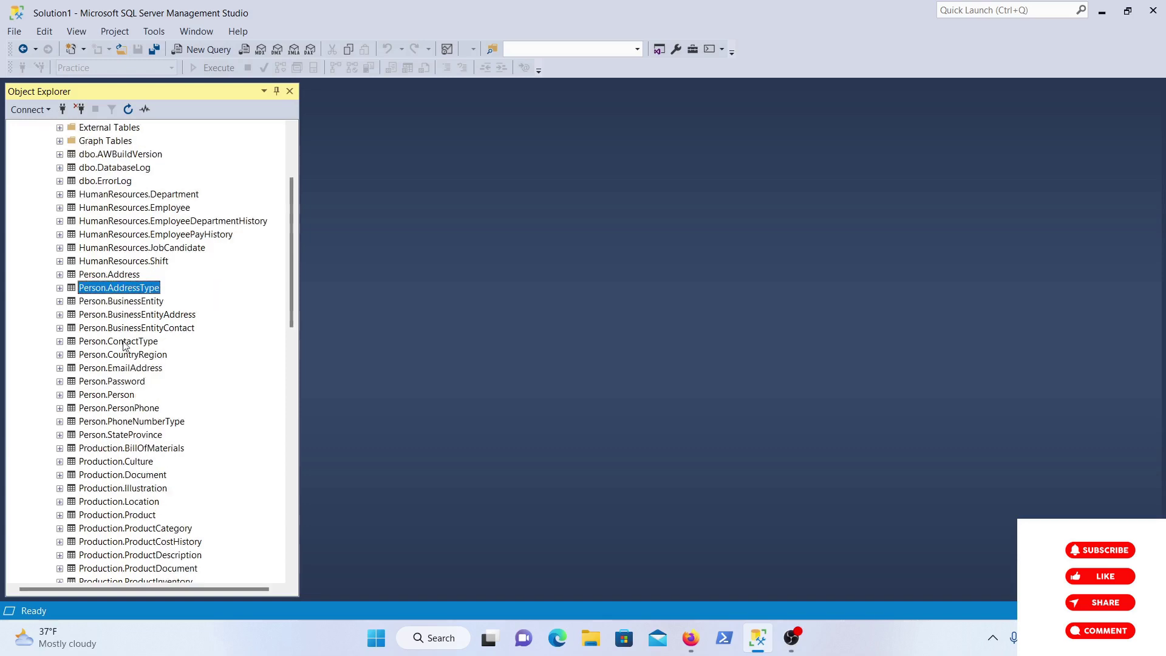
pyautogui.scroll(-15, 90, 429)
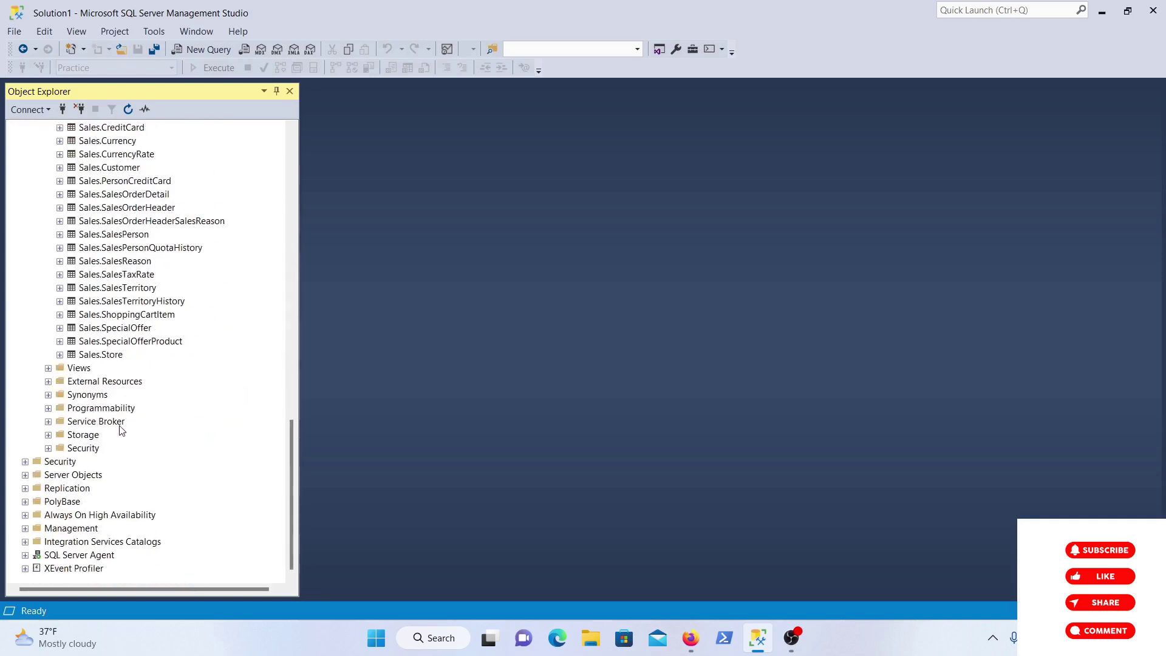
pyautogui.scroll(5, 121, 428)
pyautogui.scroll(6, 124, 428)
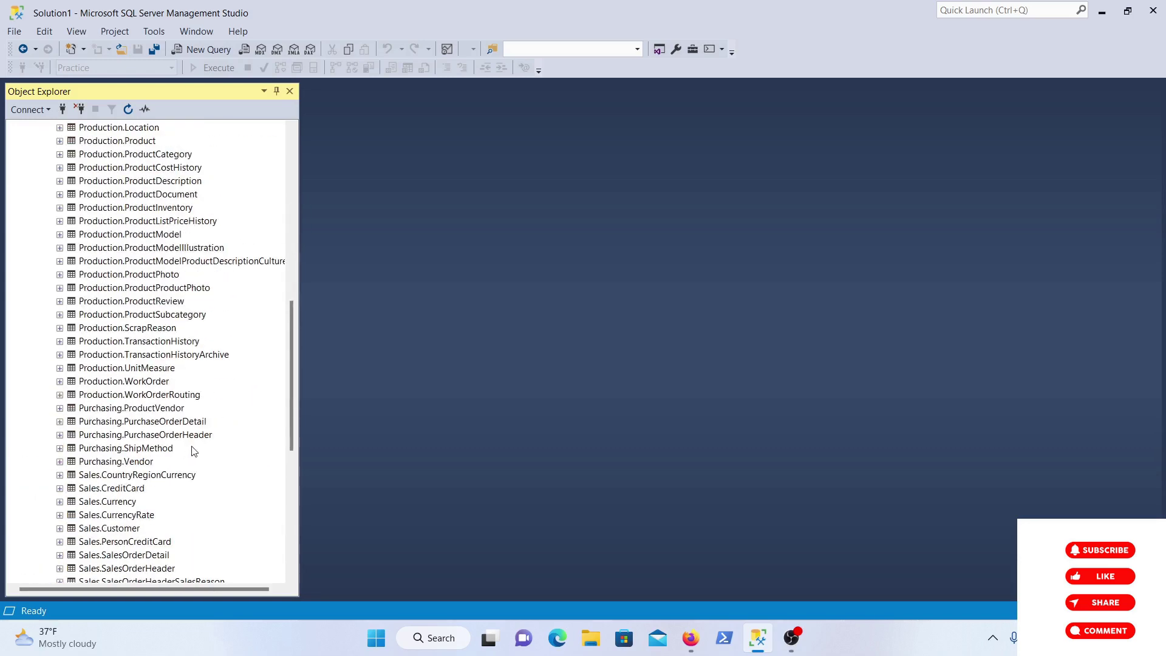
# - Query the top 1000 rows of the Production.Product table and narrow Object Explorer to give the results more room
pyautogui.rightClick(128, 222)
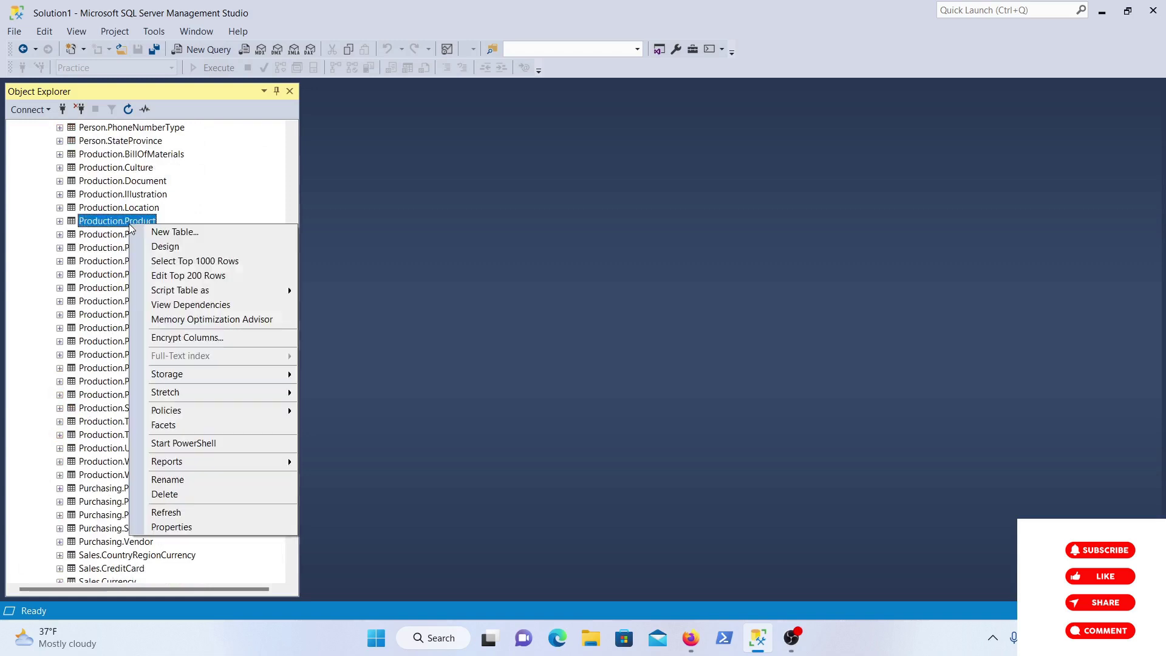
pyautogui.click(198, 263)
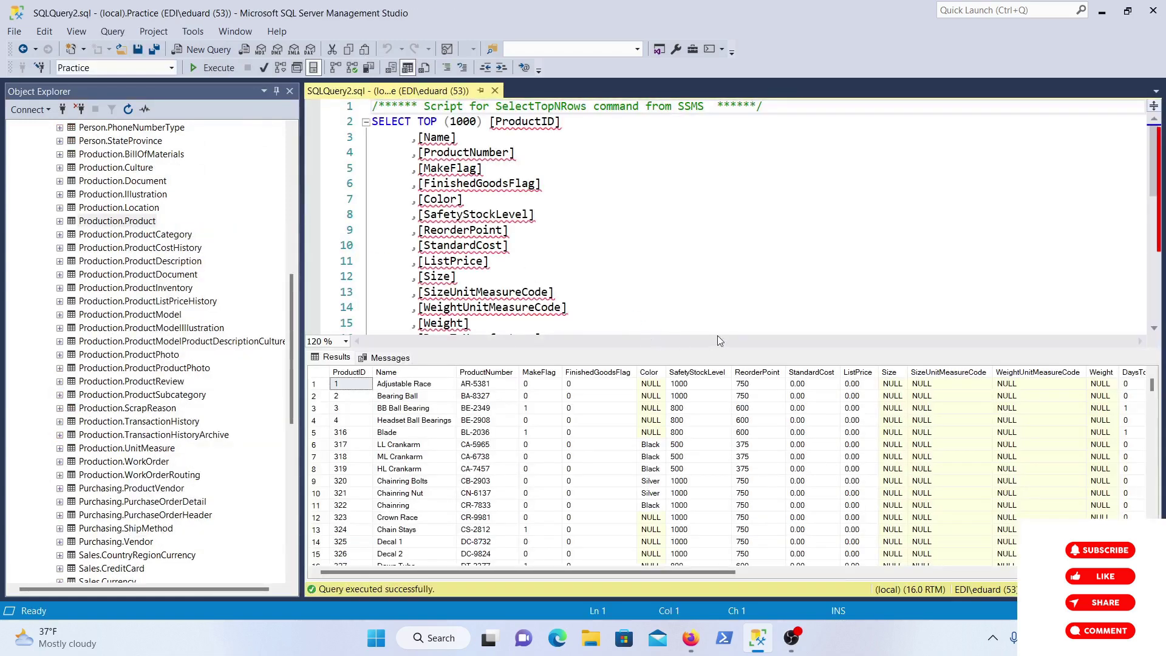
pyautogui.moveTo(302, 533); pyautogui.dragTo(278, 507)
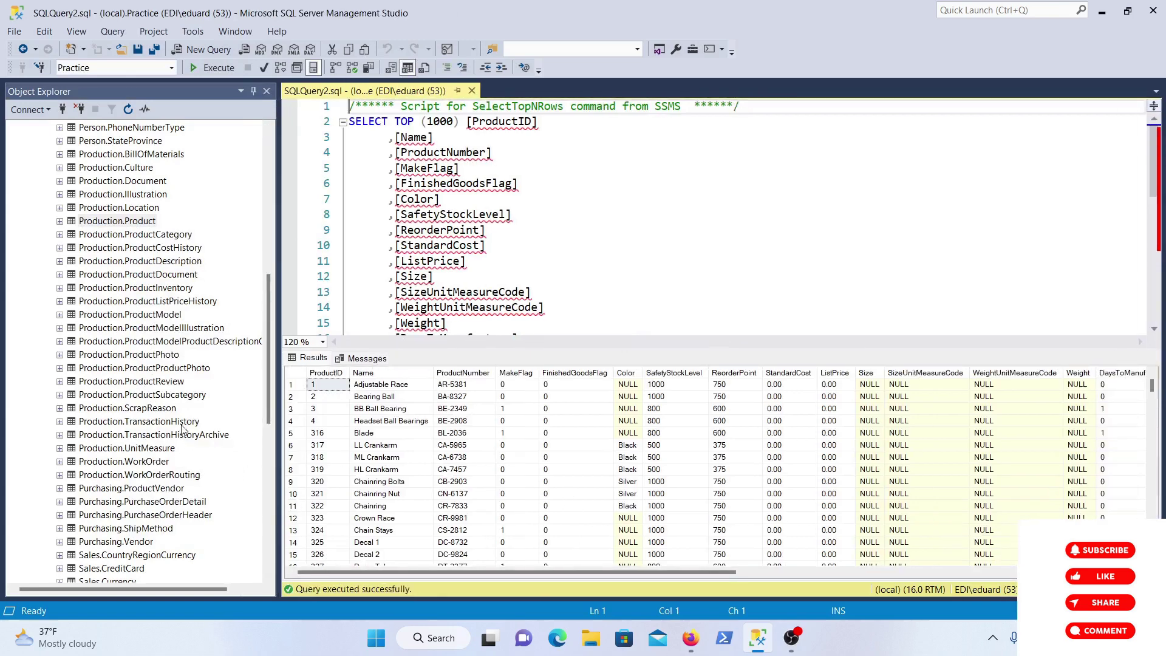
pyautogui.scroll(1, 181, 425)
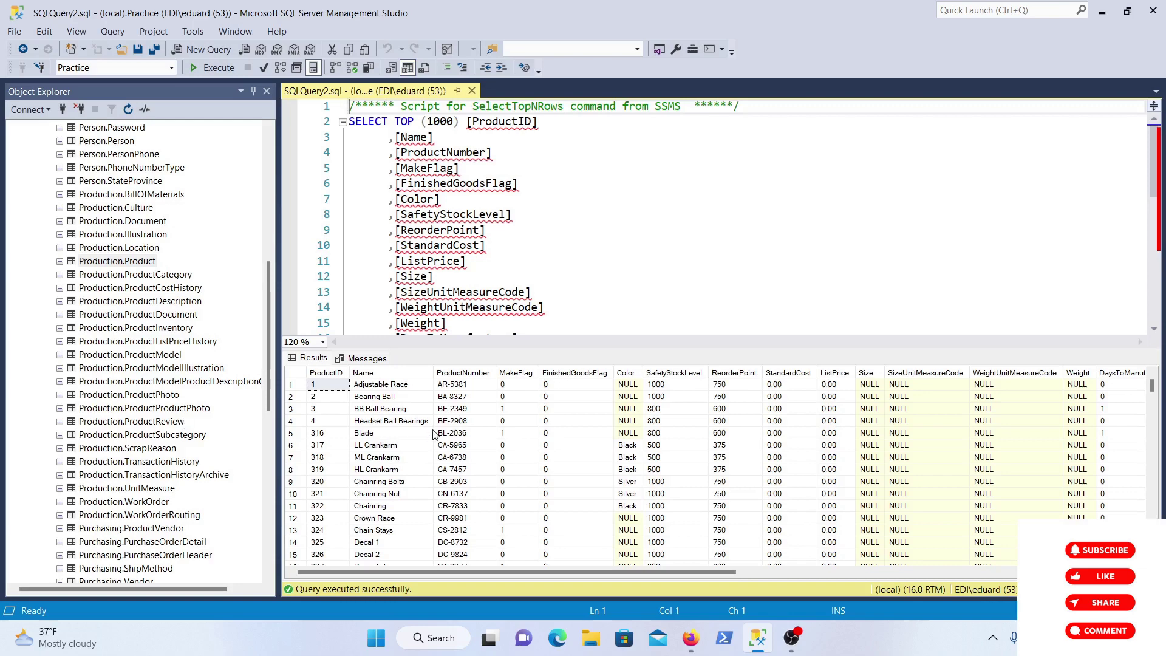